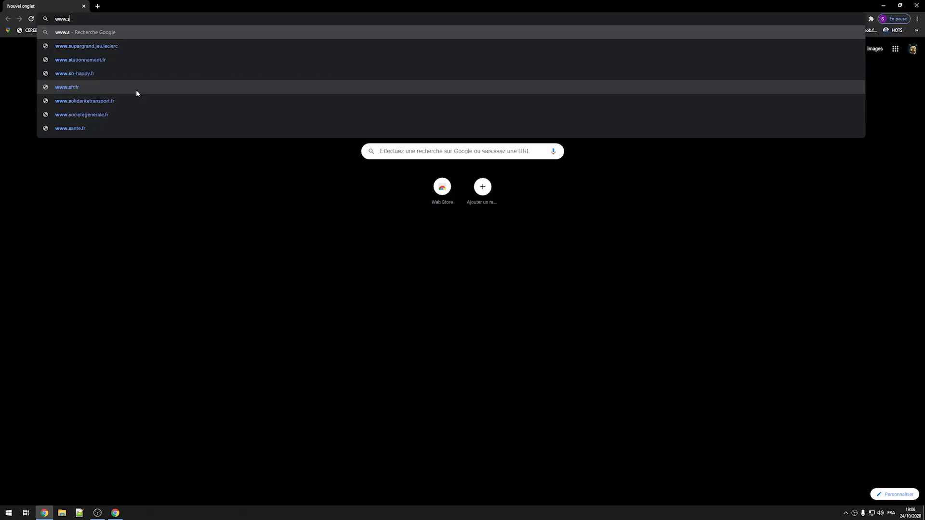
type("hakawah.")
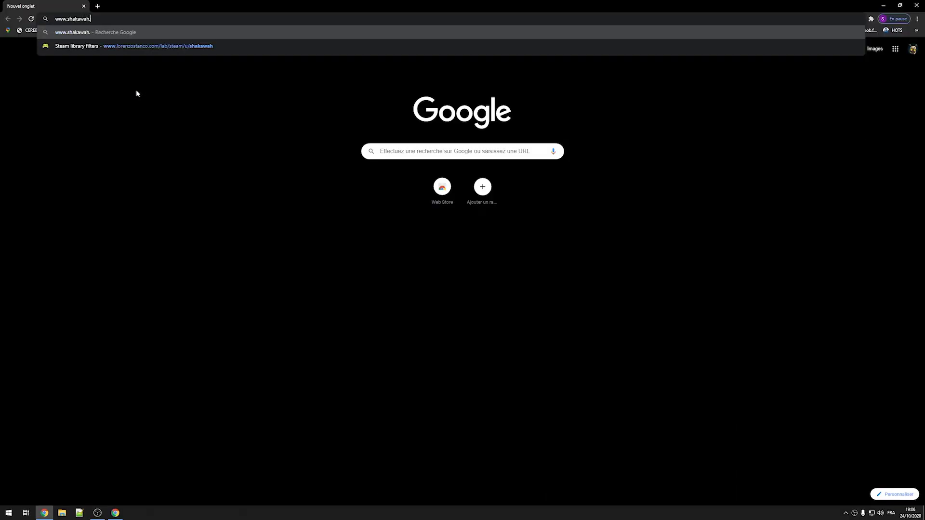
type("com")
Load shakawah.com and download setup.exe from its SHAKABOT page
key("Return")
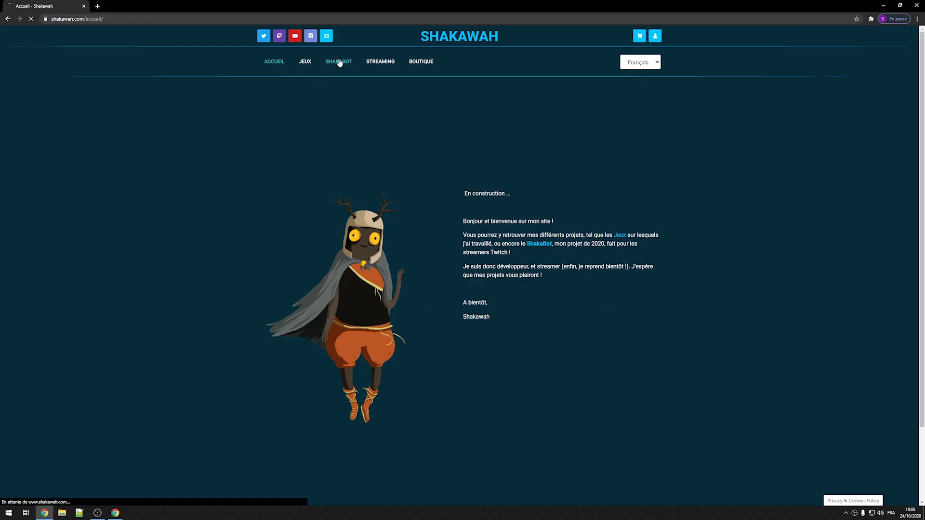
left_click(338, 62)
left_click(638, 286)
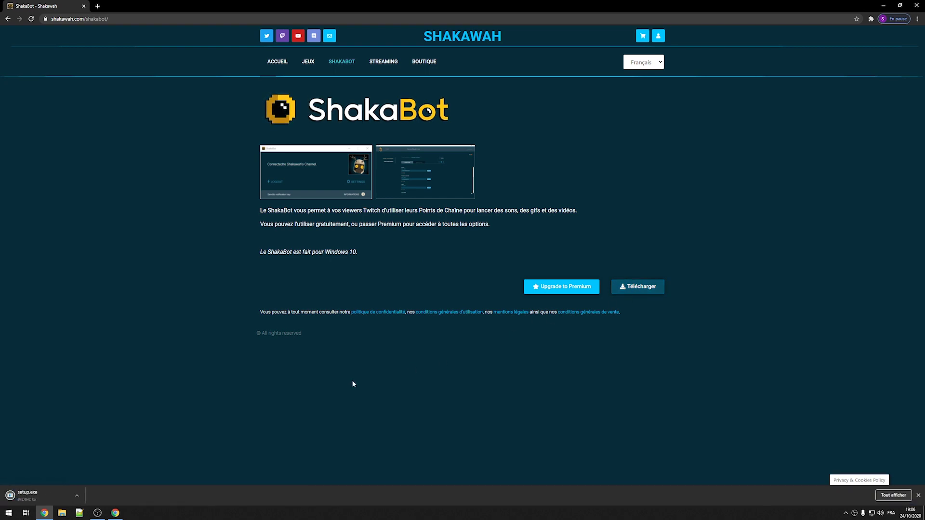
Run setup.exe and install ShakaBot, choosing Exécuter quand même at both SmartScreen warnings
left_click(28, 494)
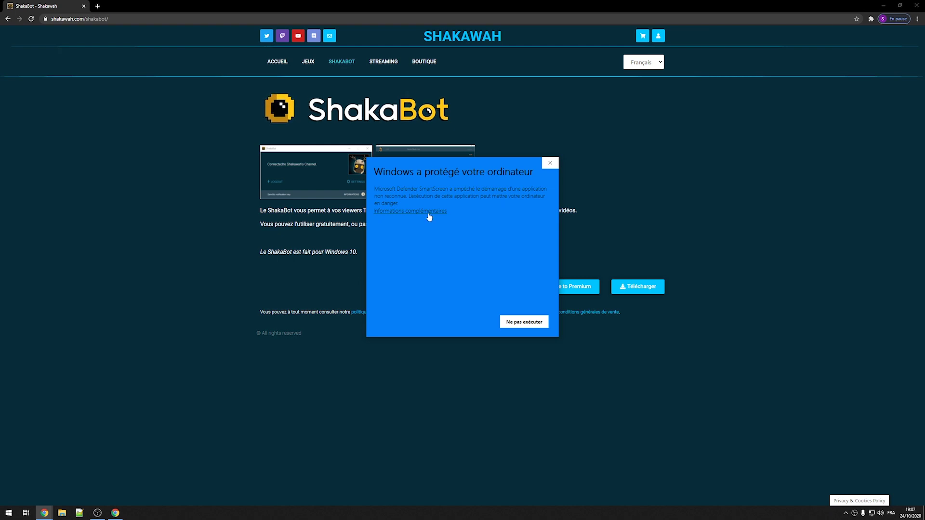
left_click(428, 213)
left_click(463, 321)
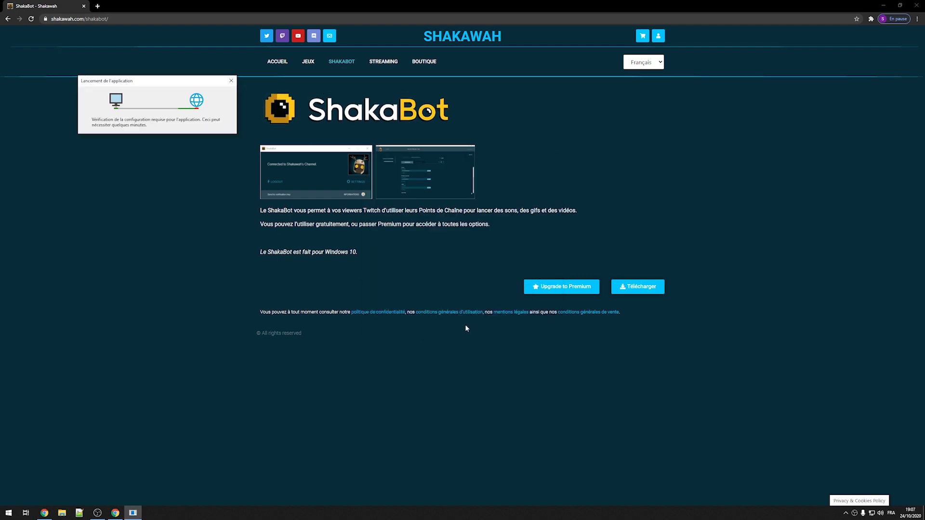
left_click(238, 185)
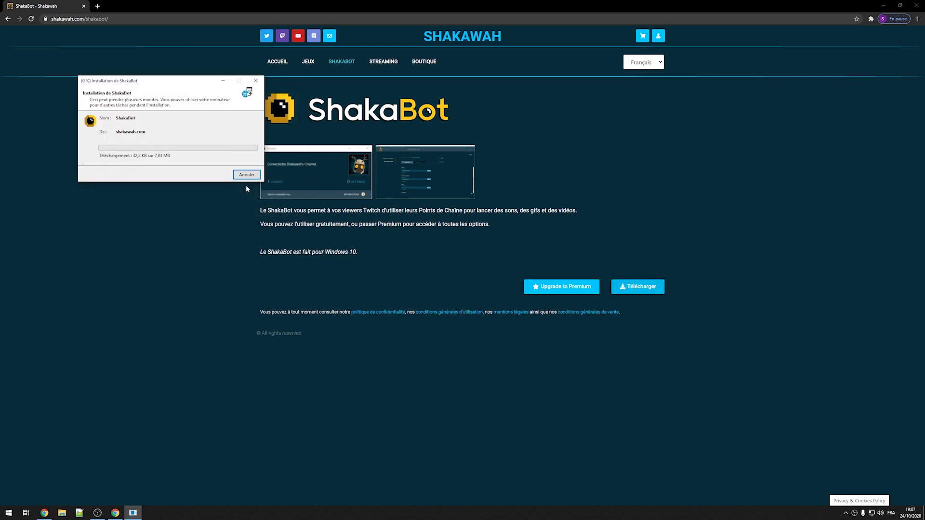
left_click(412, 214)
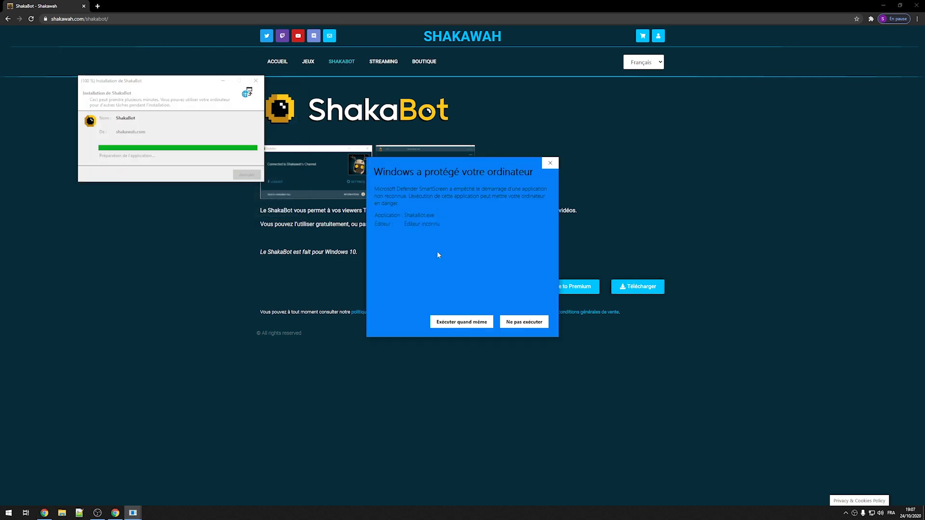
left_click(462, 322)
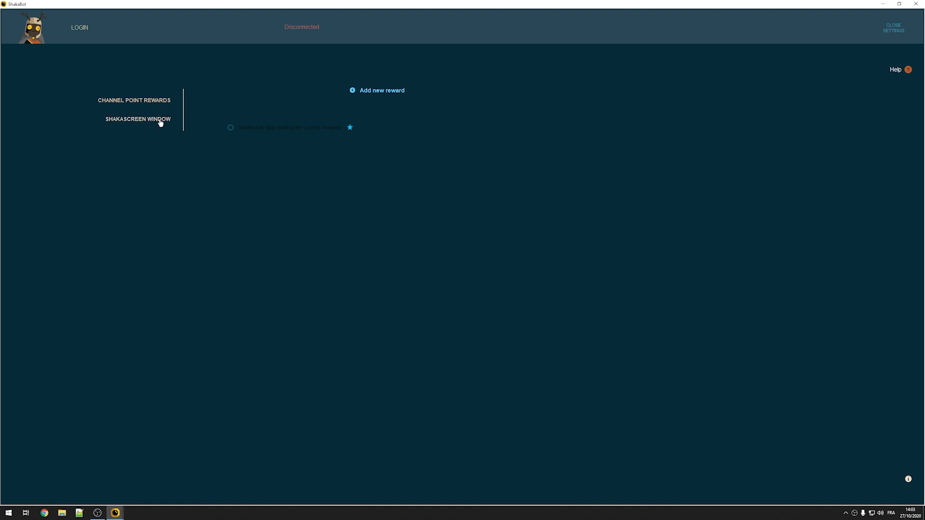
Show the SHAKASCREEN WINDOW settings and drag the green 1280×720 window lower
left_click(159, 125)
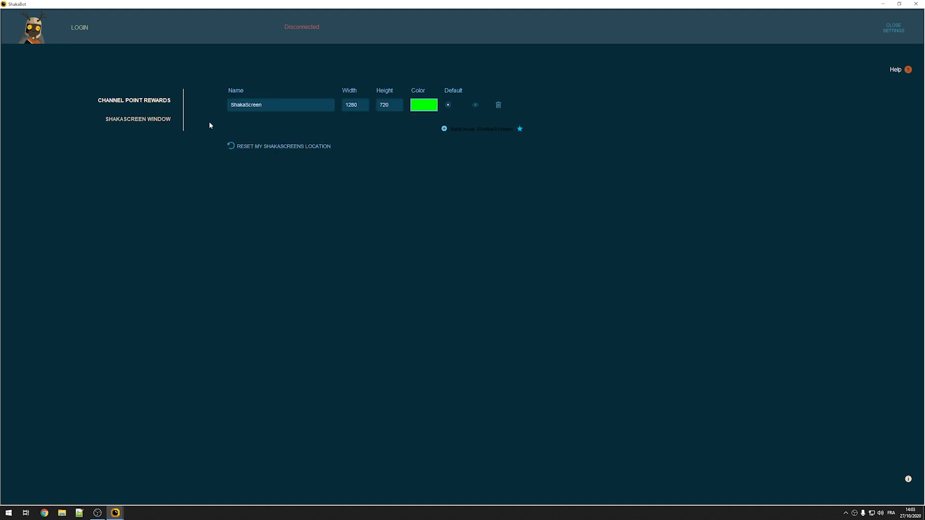
left_click(76, 480)
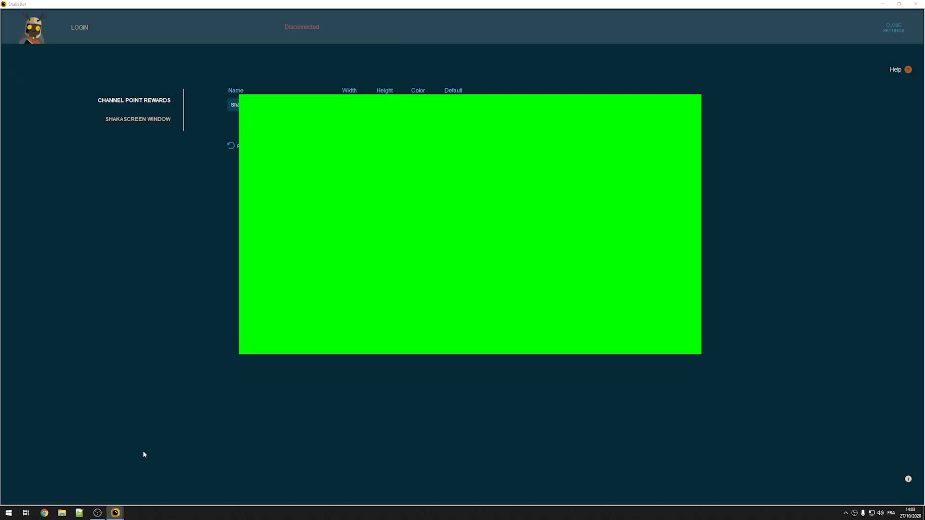
left_click_drag(412, 215, 409, 254)
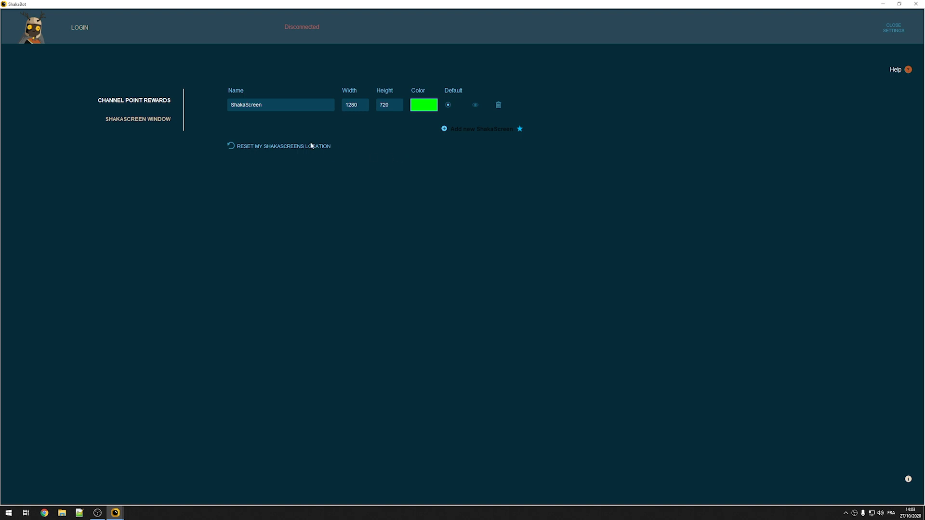
Add a new channel-point reward, Reward 1, from the Channel Point Rewards list
left_click(168, 101)
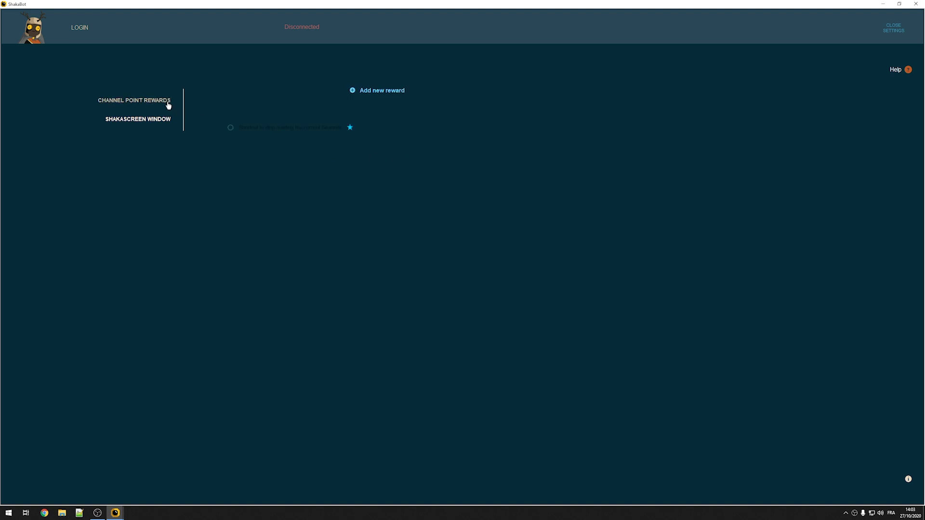
left_click(364, 92)
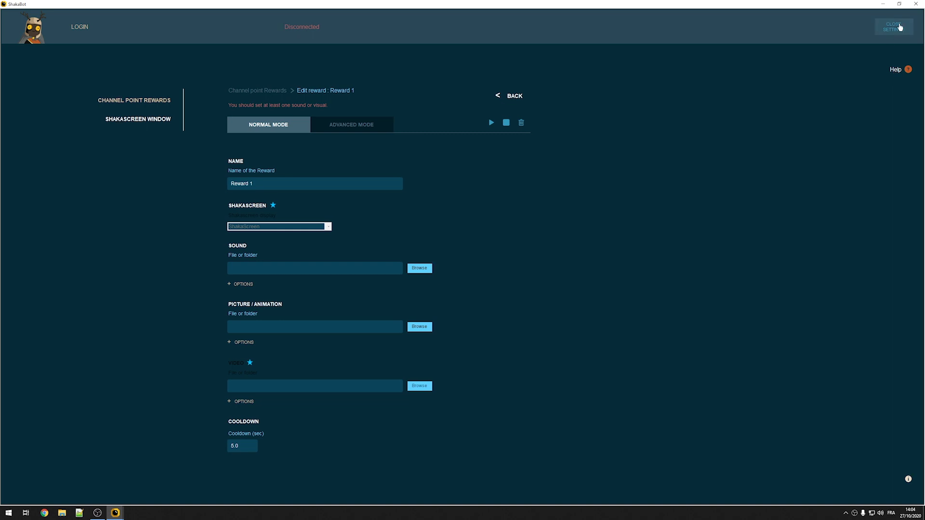
Restore ShakaBot to a window and drag the green ShakaScreen to the right side
left_click(898, 5)
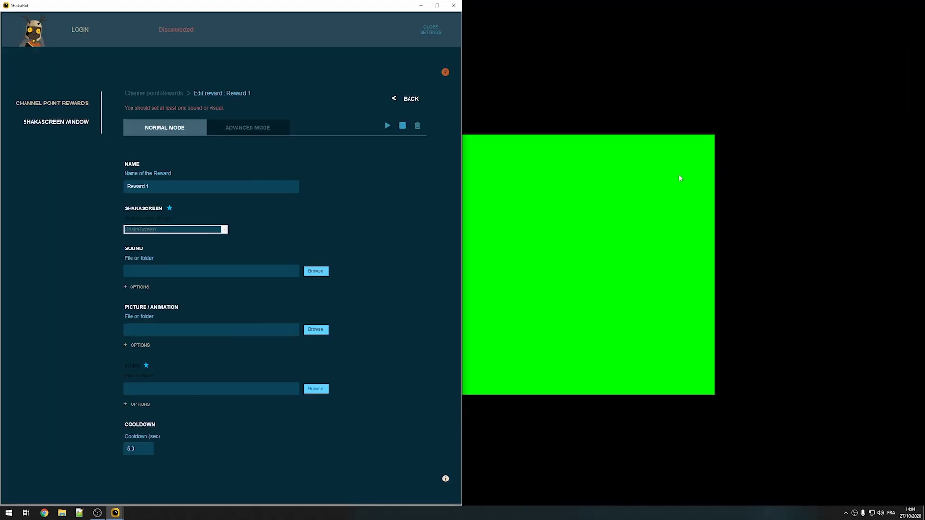
left_click_drag(510, 282, 721, 268)
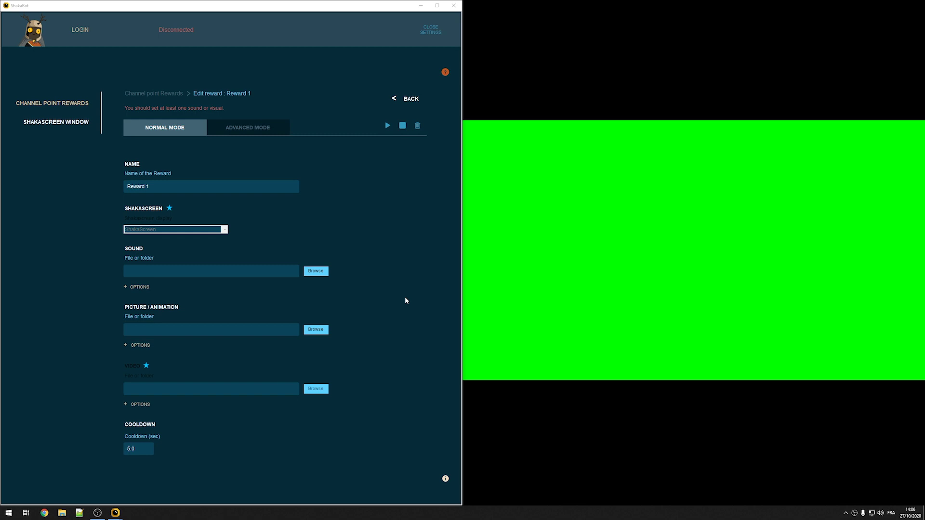
Point the picture field at the Gifs folder and test-play its GIFs on ShakaScreen
left_click(317, 330)
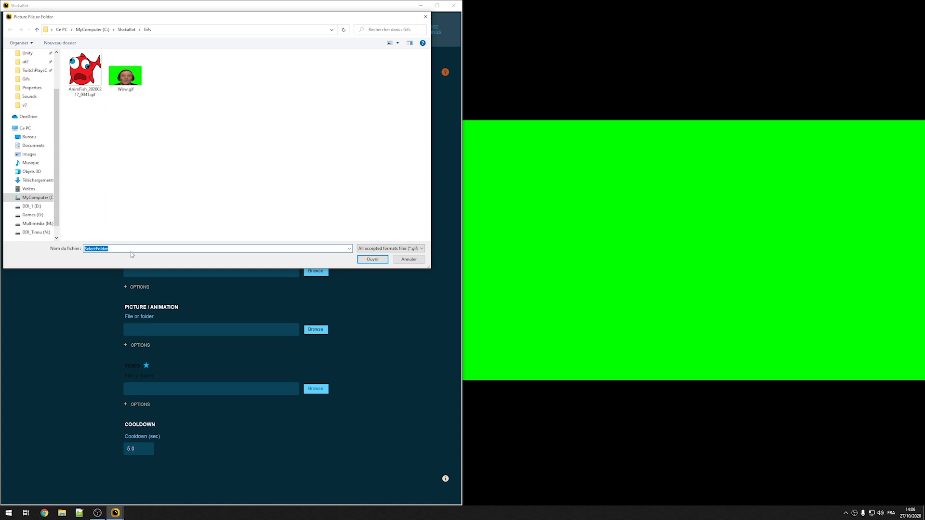
left_click(372, 259)
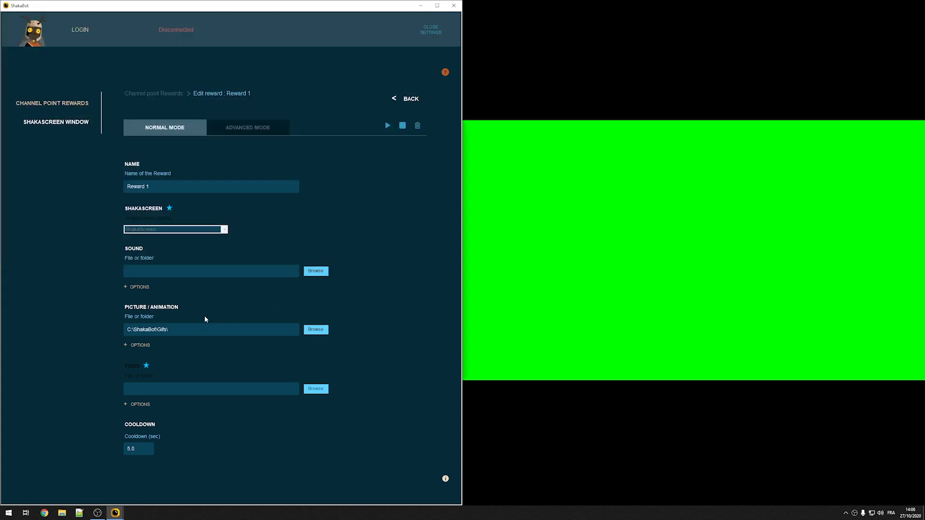
left_click(388, 127)
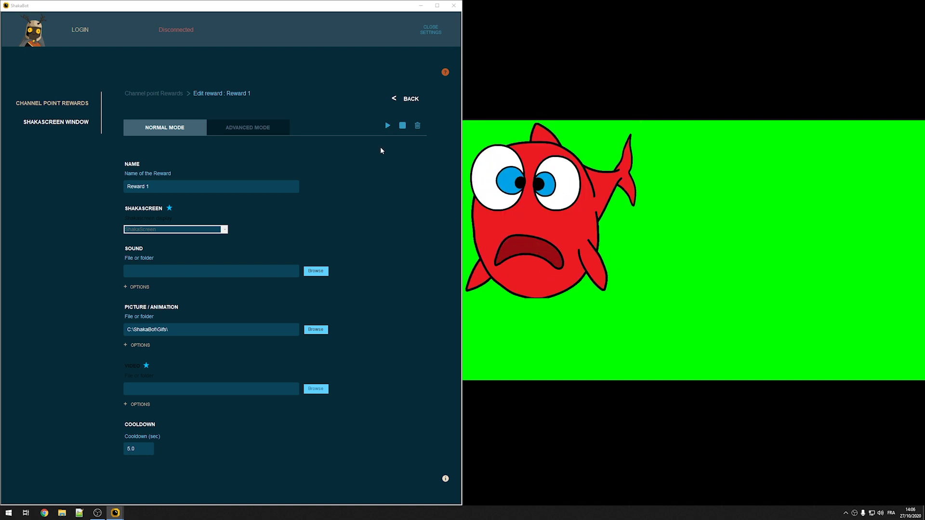
Choose Wow.gif as Reward 1's specific picture file
left_click(315, 330)
left_click(127, 72)
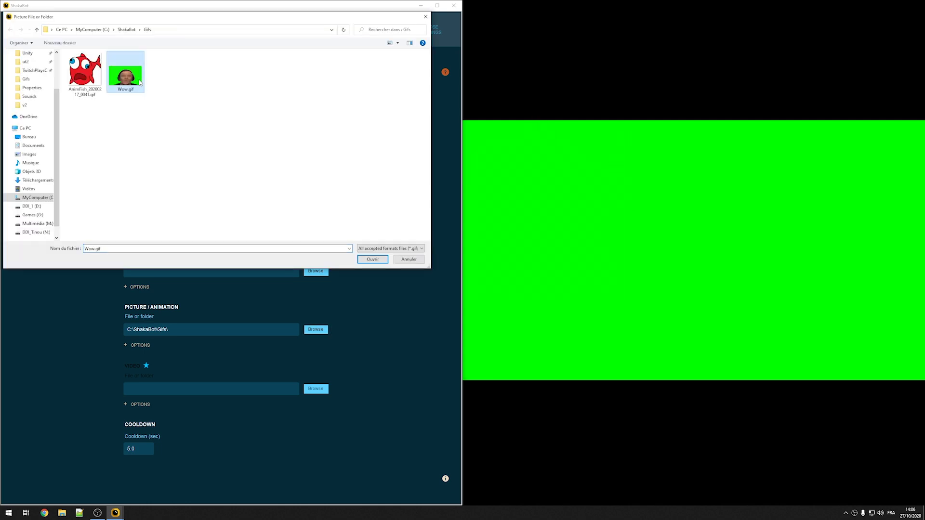
left_click(372, 259)
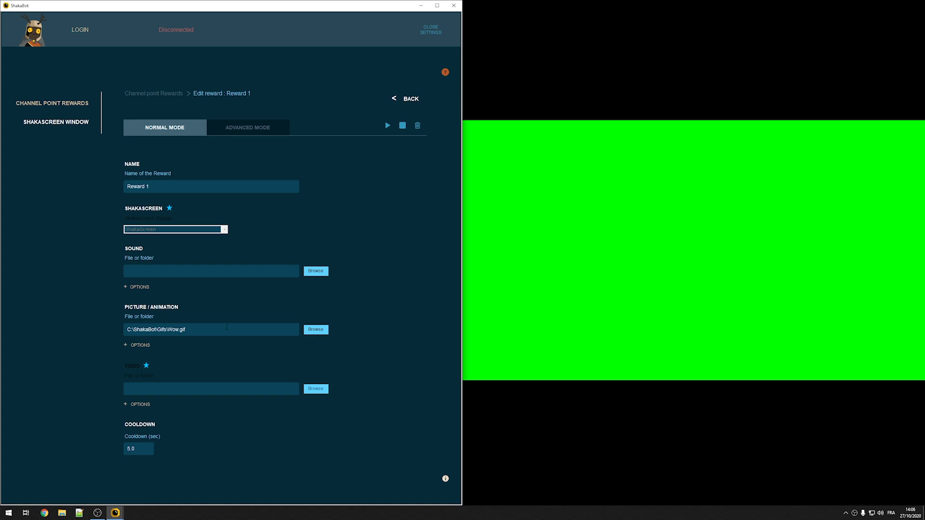
Under + OPTIONS, change Reward 1's Cooldown from 5 to 3 seconds
left_click(139, 346)
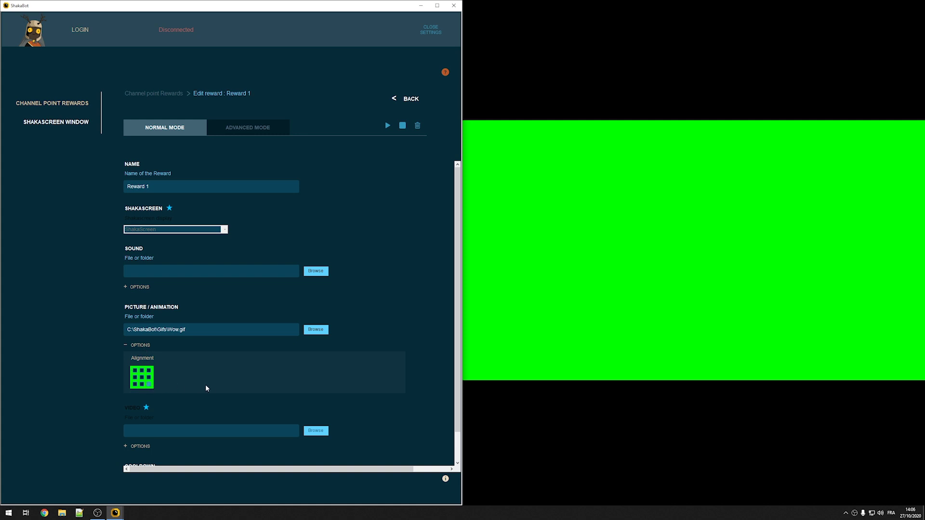
scroll(206, 385, "down", 1)
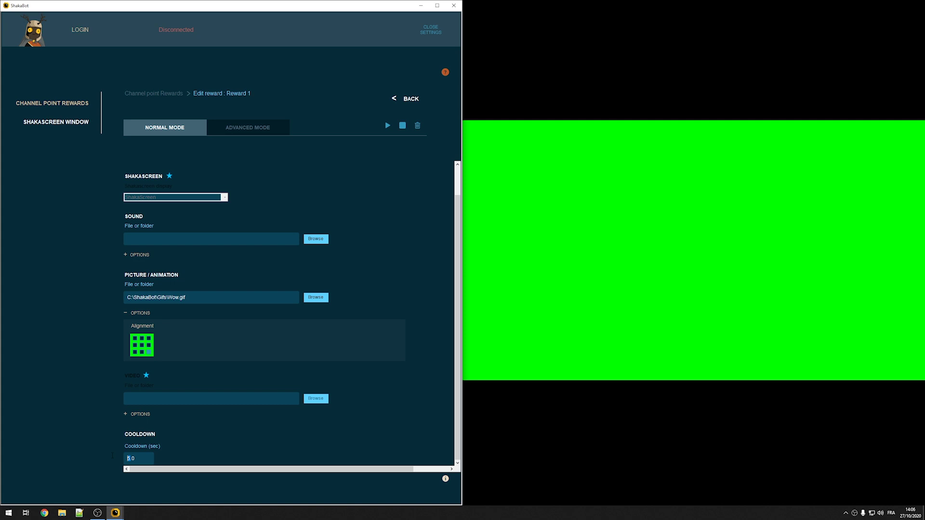
type("3")
key("Return")
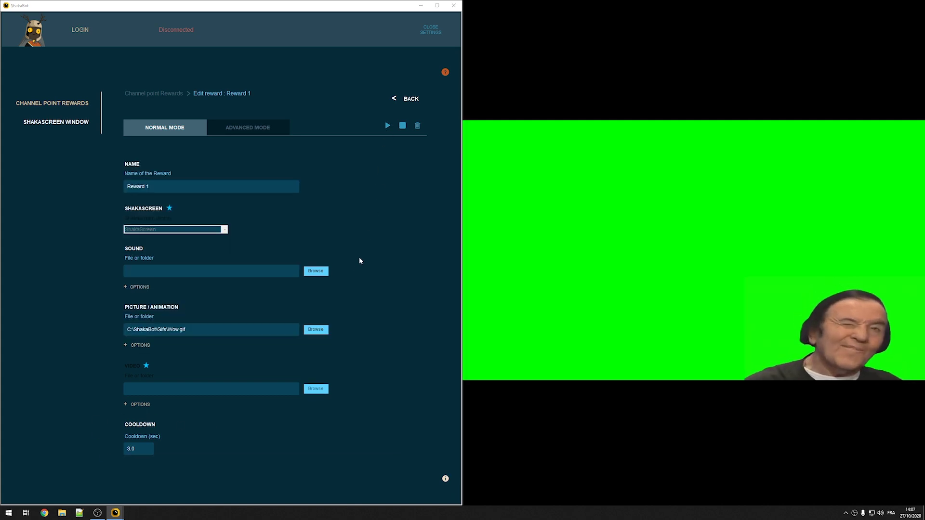
Set the reward sound to wow-.mp3 from the Sounds folder and test-play it
left_click(322, 275)
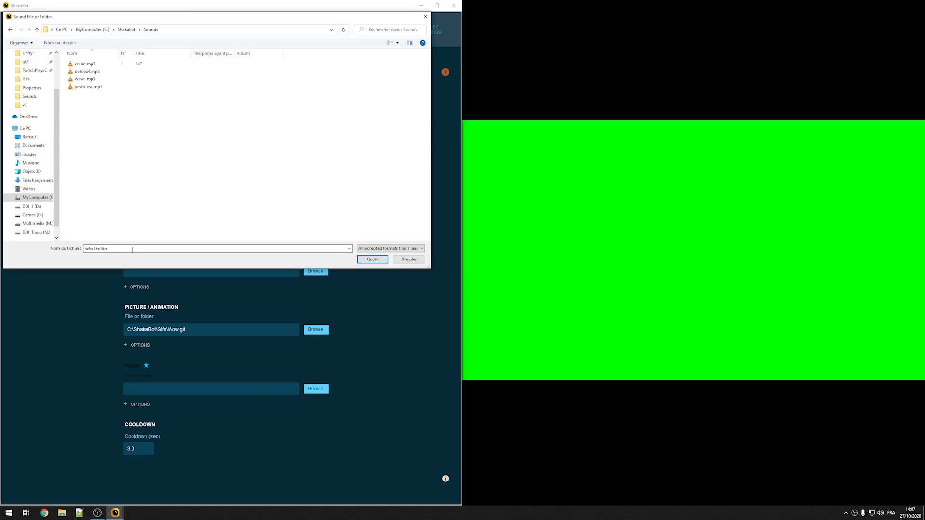
left_click(101, 80)
left_click(371, 260)
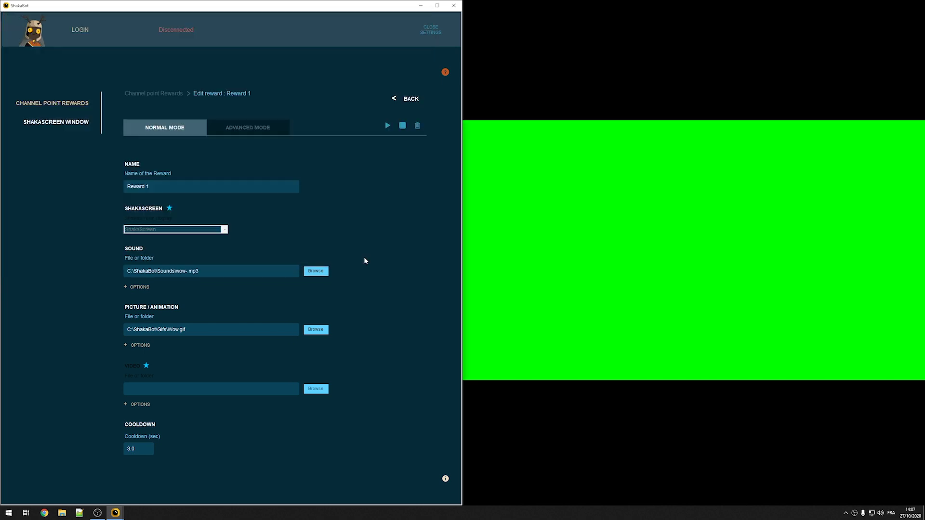
left_click(387, 126)
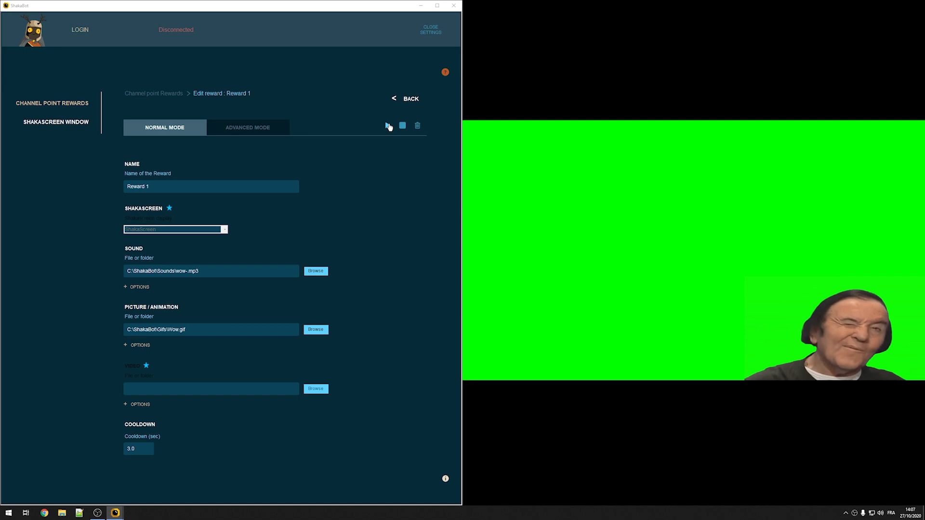
In OBS, add a window capture source named ShakaScreen
left_click(97, 512)
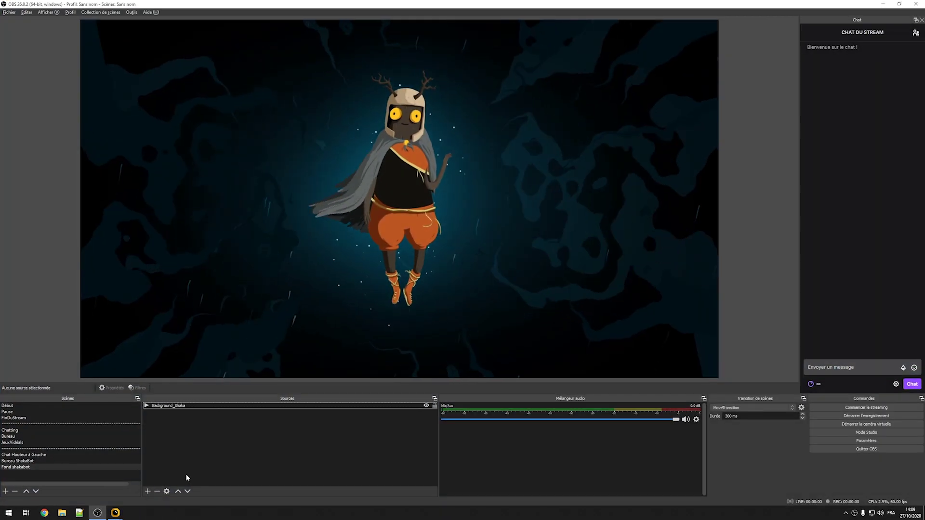
left_click(148, 492)
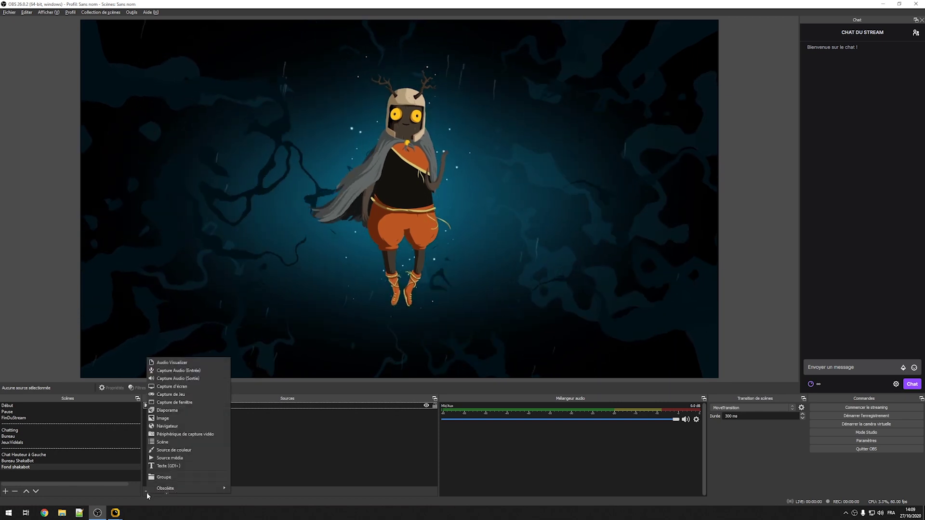
left_click(184, 403)
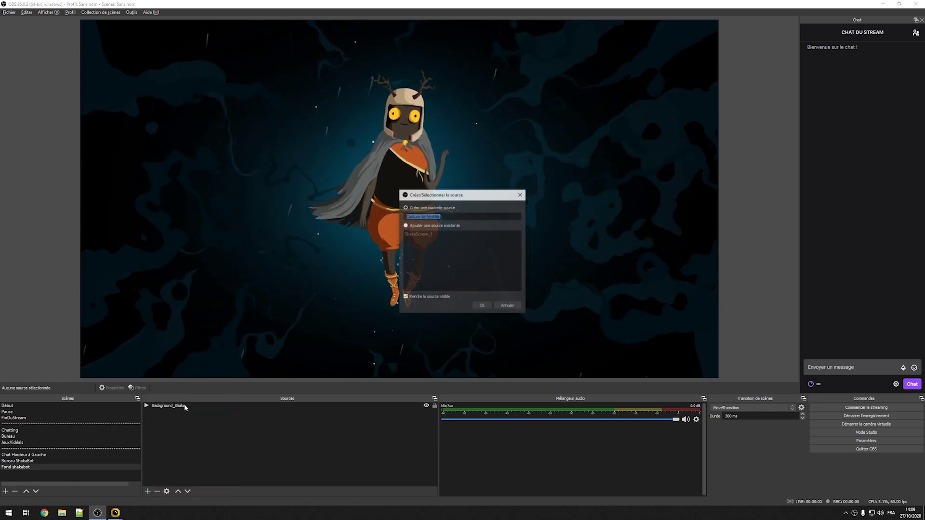
type("ShakaScceen")
key("Return")
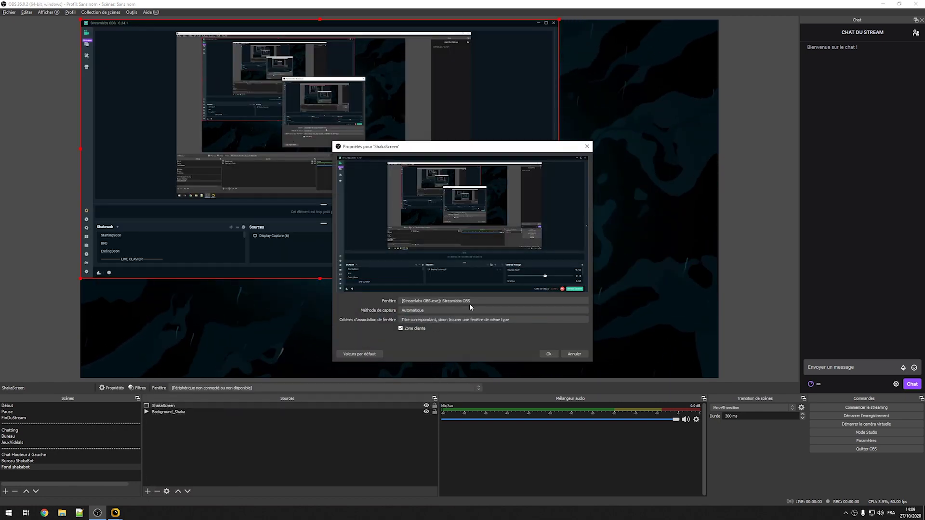
Capture [ShakaBot.exe]: ShakaScreen matched by window name, placed at the preview's bottom-right
left_click(470, 301)
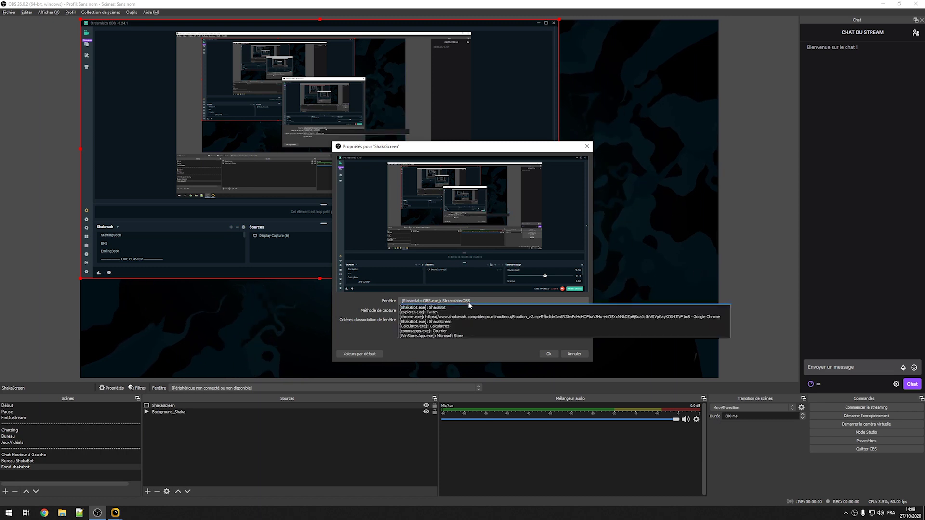
left_click(457, 325)
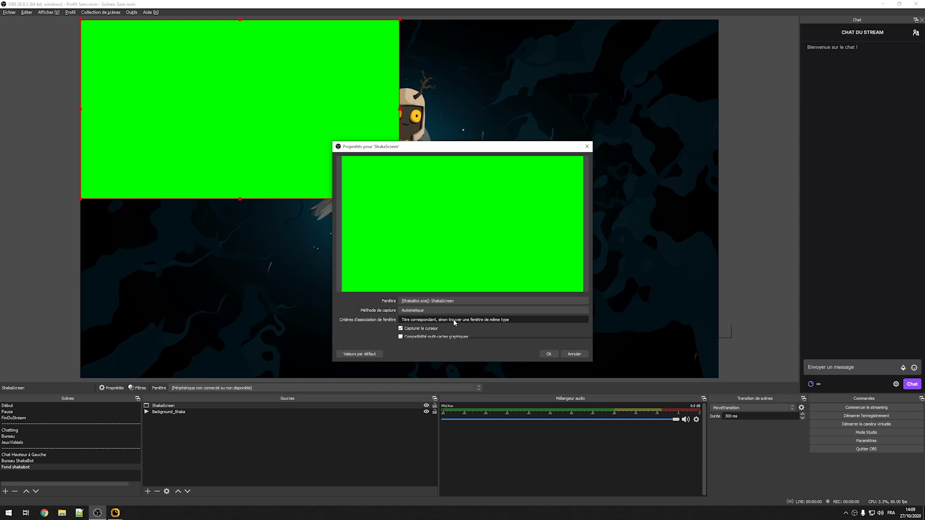
left_click(456, 319)
left_click(455, 326)
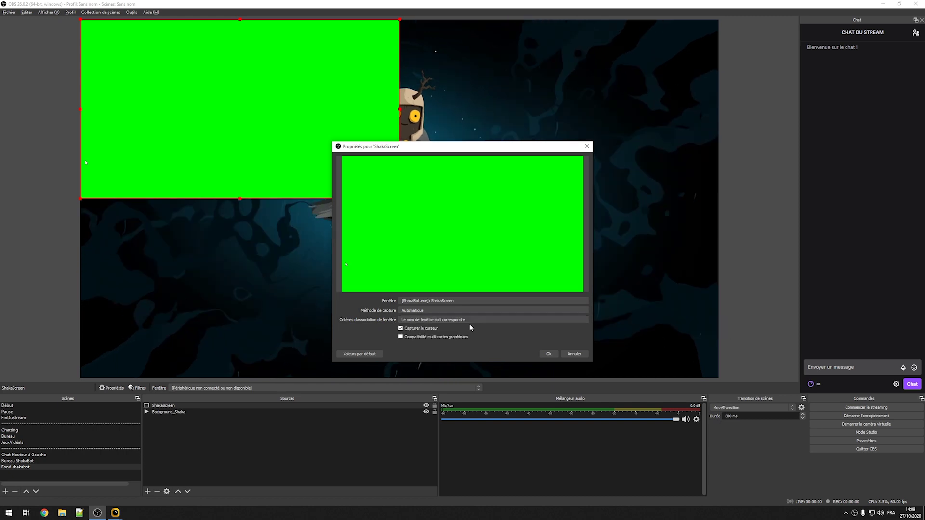
left_click(549, 353)
left_click_drag(239, 109, 450, 226)
Add a Chroma Key filter to the ShakaScreen source to remove the green
right_click(162, 406)
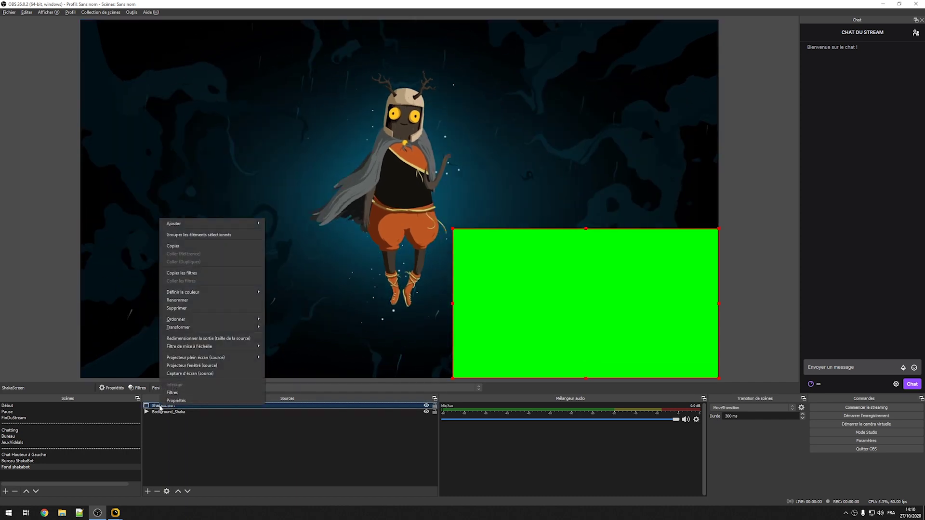
left_click(185, 378)
left_click(315, 379)
left_click(383, 425)
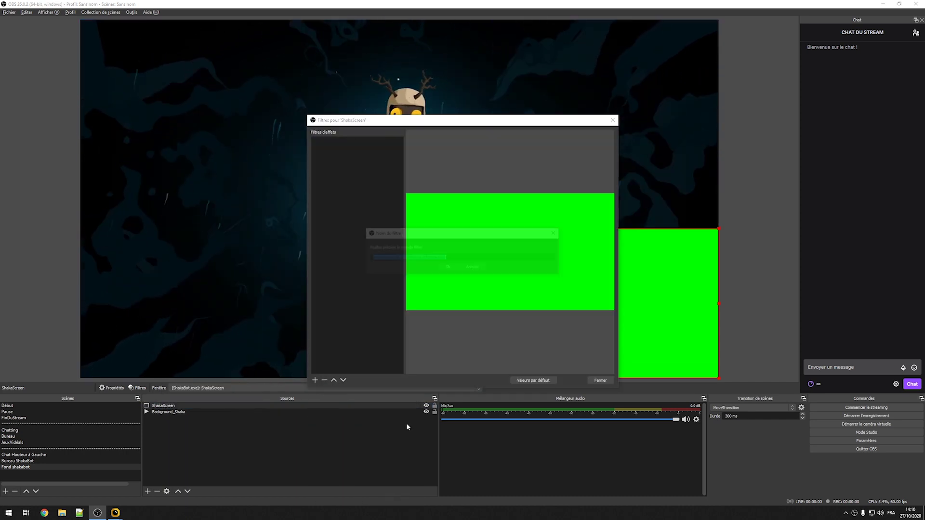
key("Return")
left_click(601, 290)
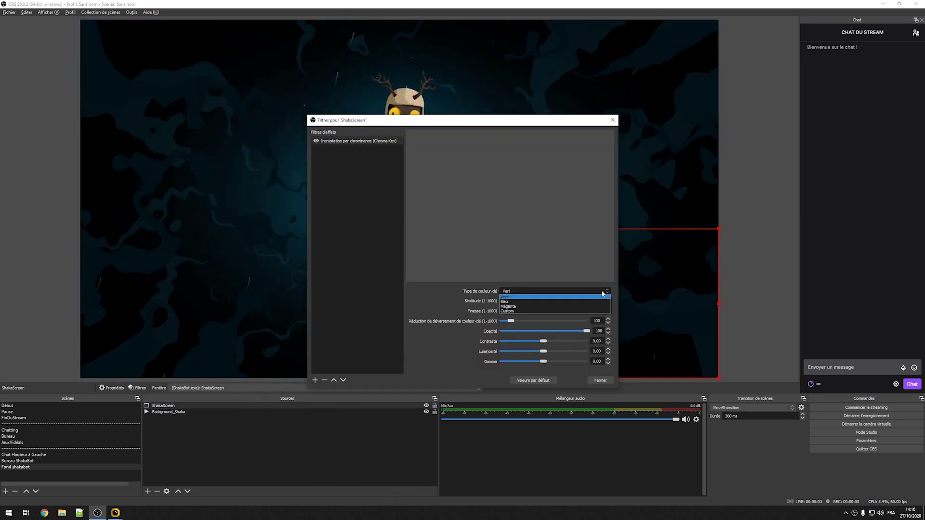
left_click(600, 381)
left_click(650, 325)
Test-play Reward 1 in ShakaBot to check the keyed Wow GIF, then switch to Chrome
left_click(115, 513)
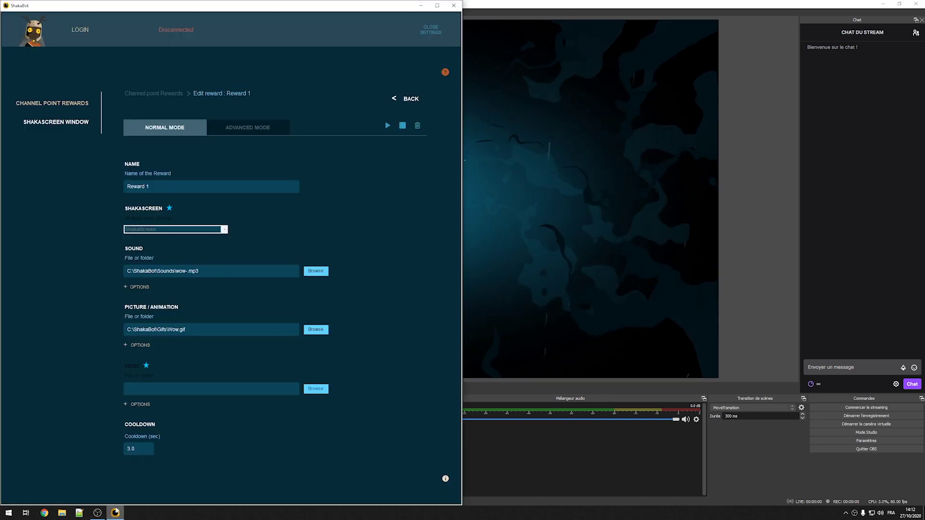
left_click(387, 127)
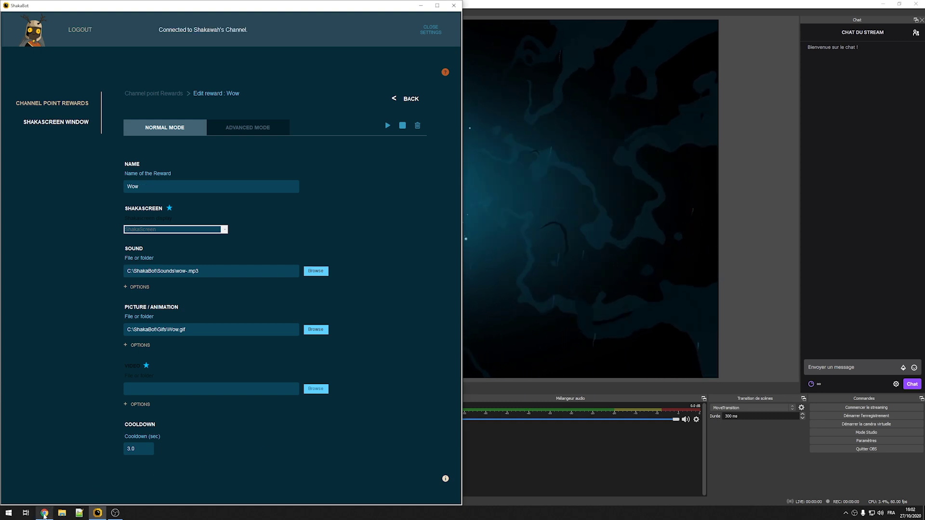
left_click(45, 514)
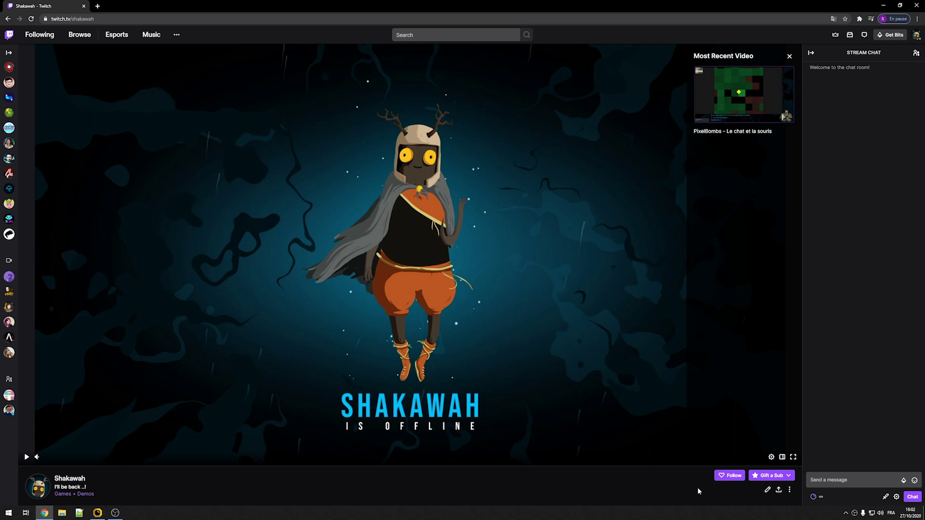
Create the 150-point Twitch reward 'Wow' with required viewer text, Eddy Wally icons and green background
left_click(813, 497)
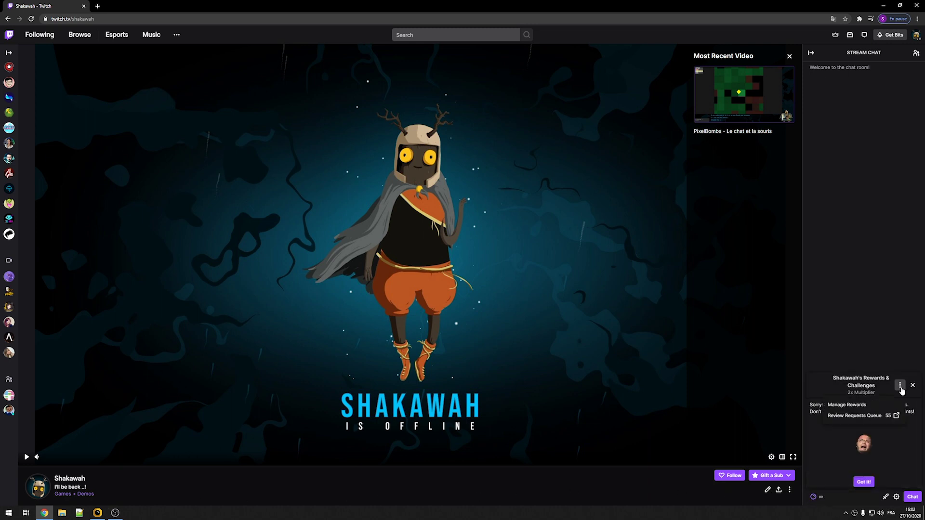
left_click(885, 410)
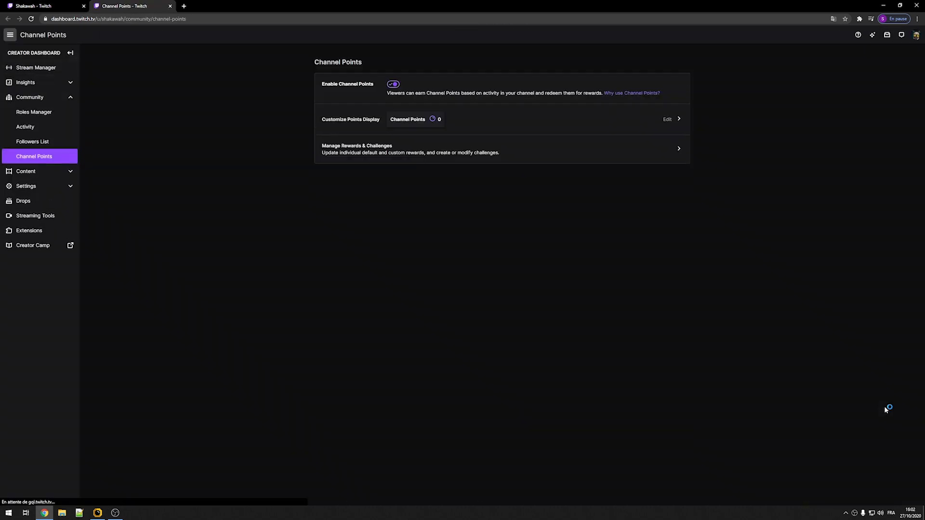
left_click(559, 155)
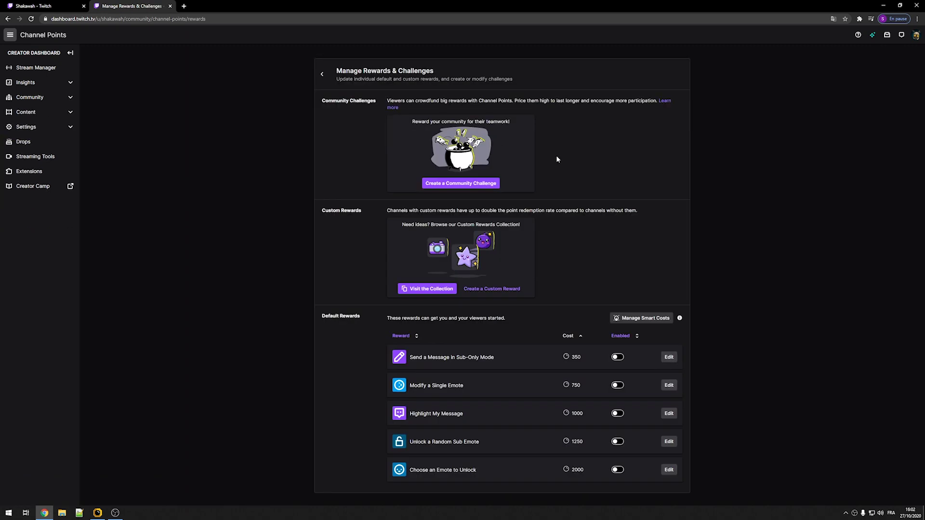
left_click(491, 289)
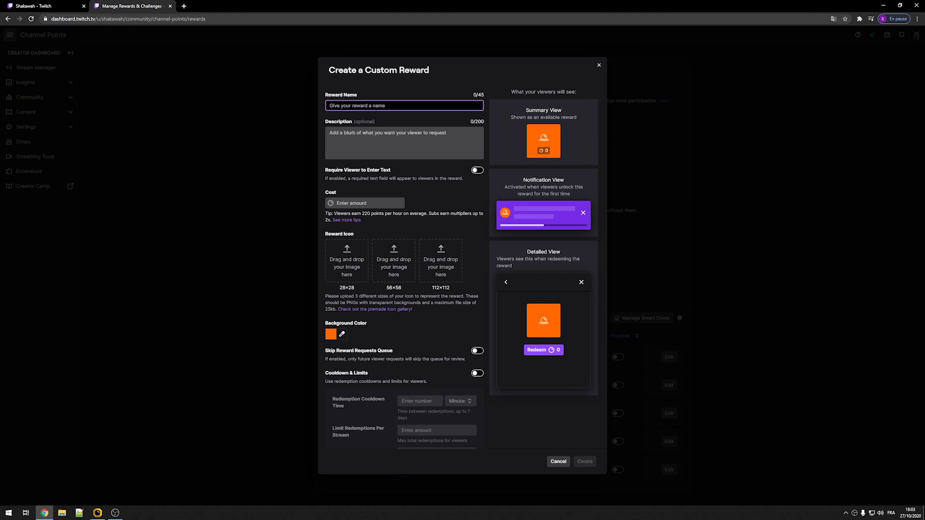
type("Wow")
key("Tab")
type("Fait apparaitre Eddy Wally directement sur le Stream !")
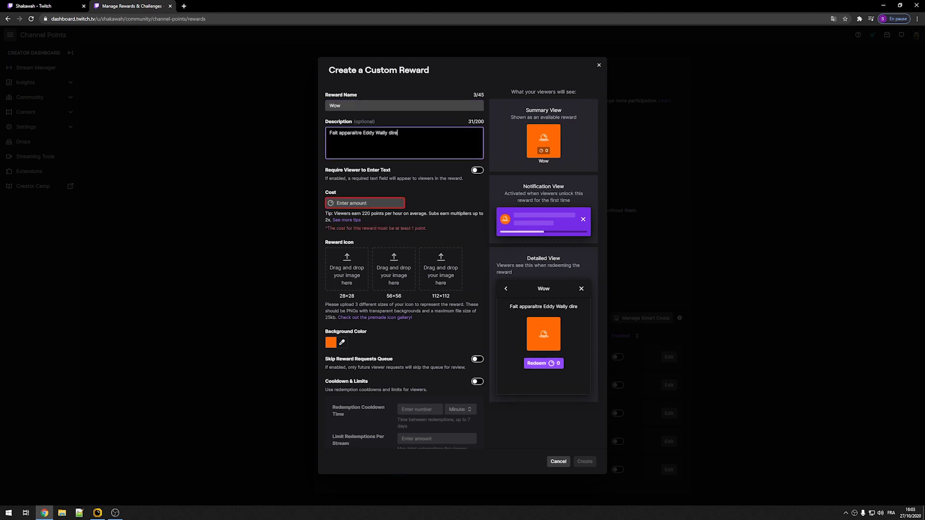
left_click(477, 173)
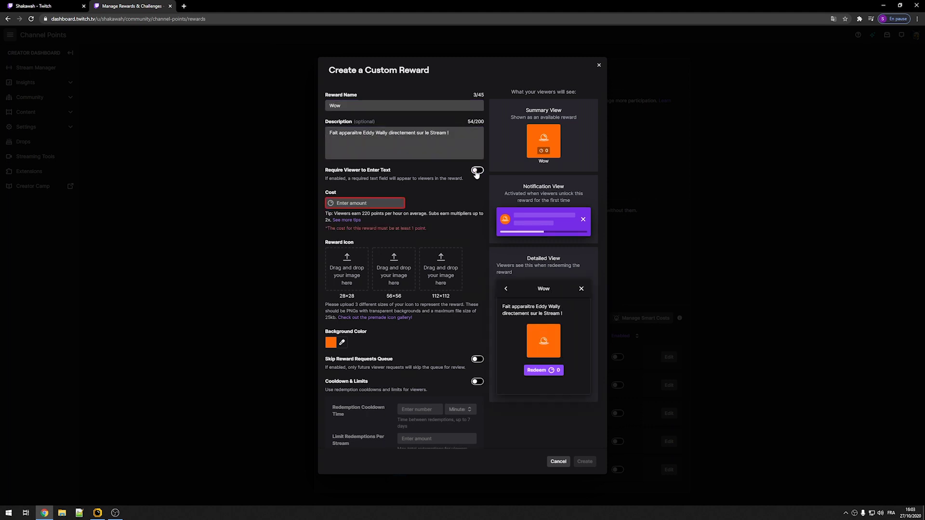
left_click(477, 172)
type("150")
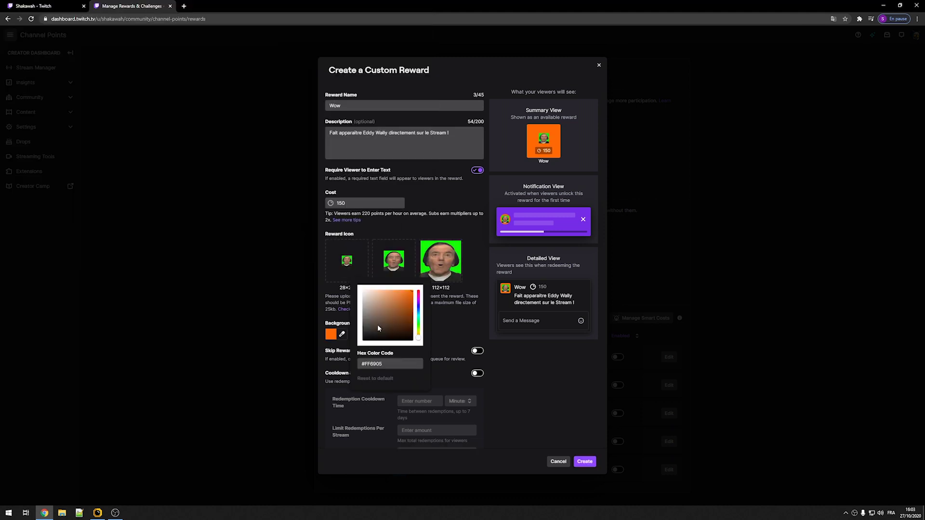
left_click(438, 317)
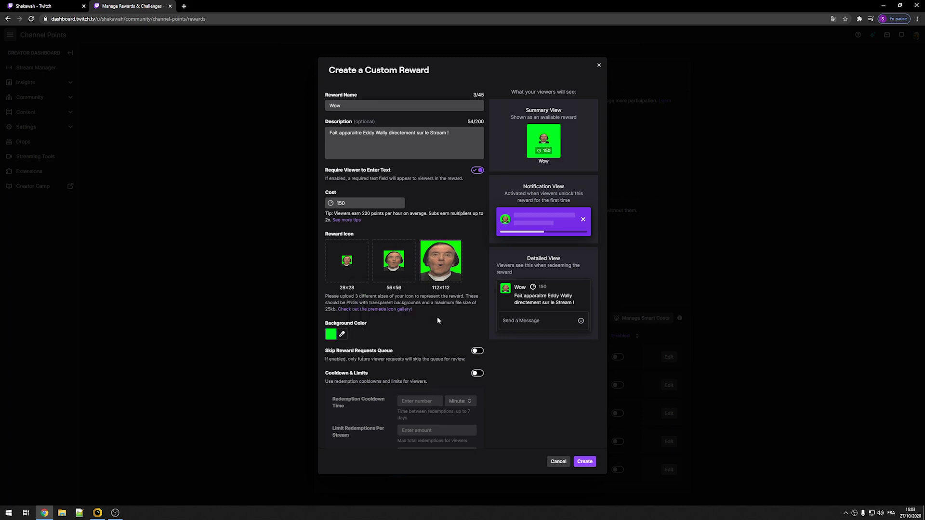
left_click(584, 462)
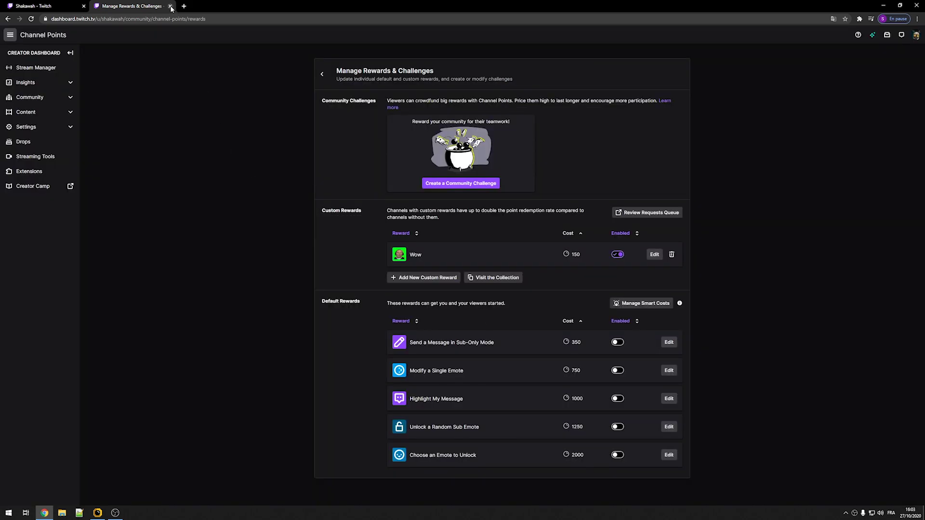
Close the Twitch rewards dashboard tab and bring the ShakaBot window to the front
left_click(170, 7)
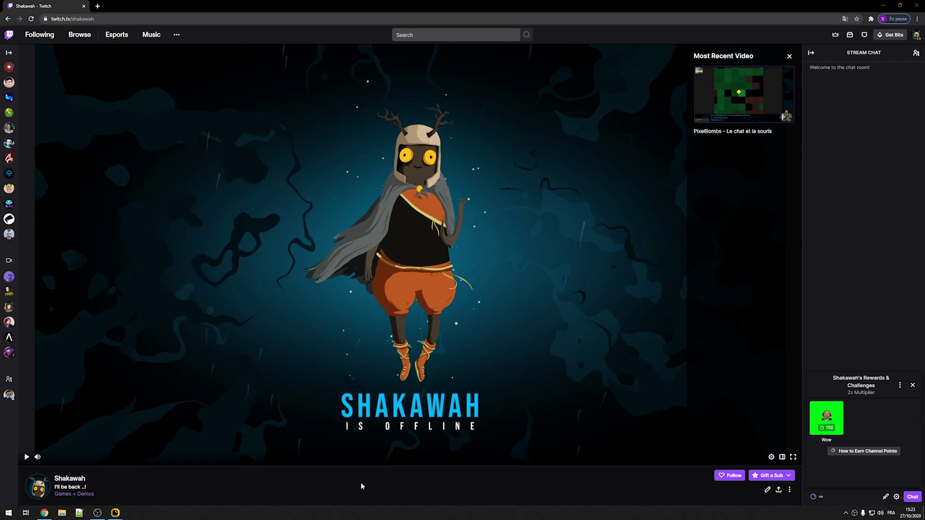
mouse_move(115, 514)
left_click(145, 476)
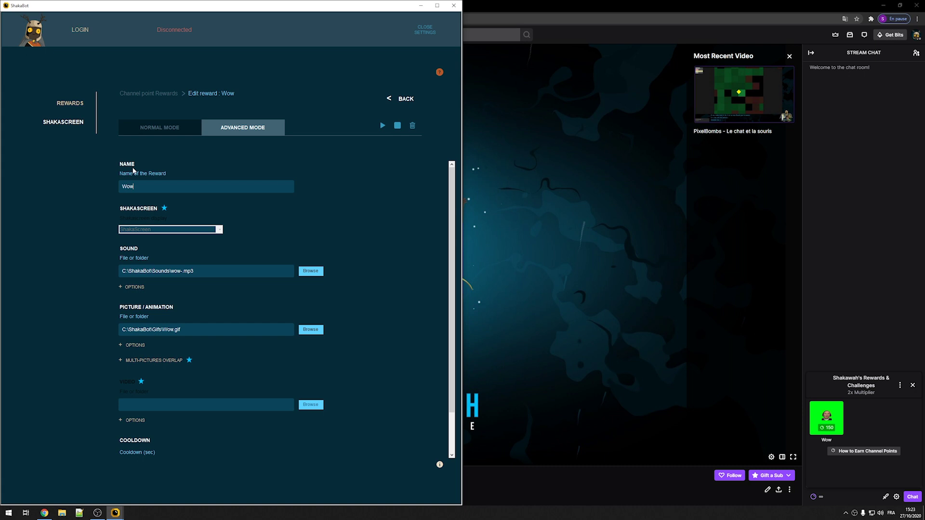
Log ShakaBot into Twitch, authorize channel access, and send a test Wow redemption
left_click(86, 30)
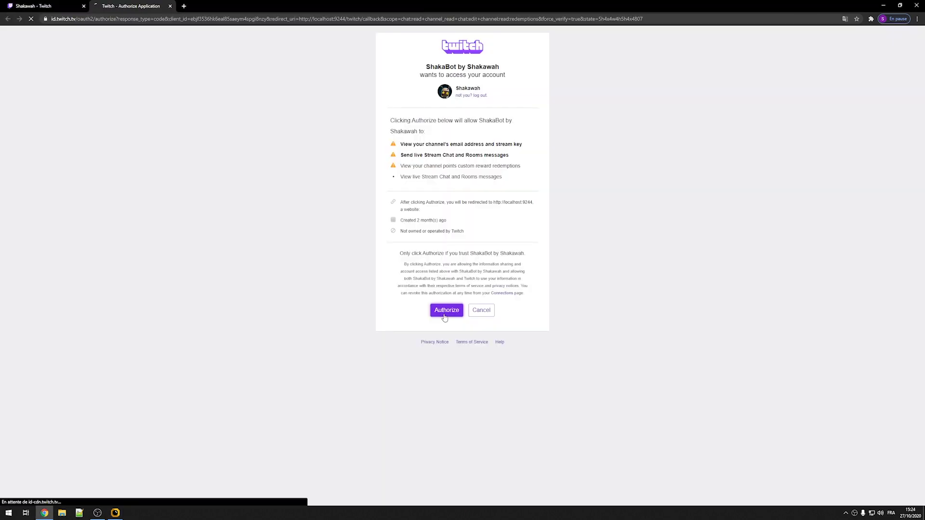
left_click(444, 313)
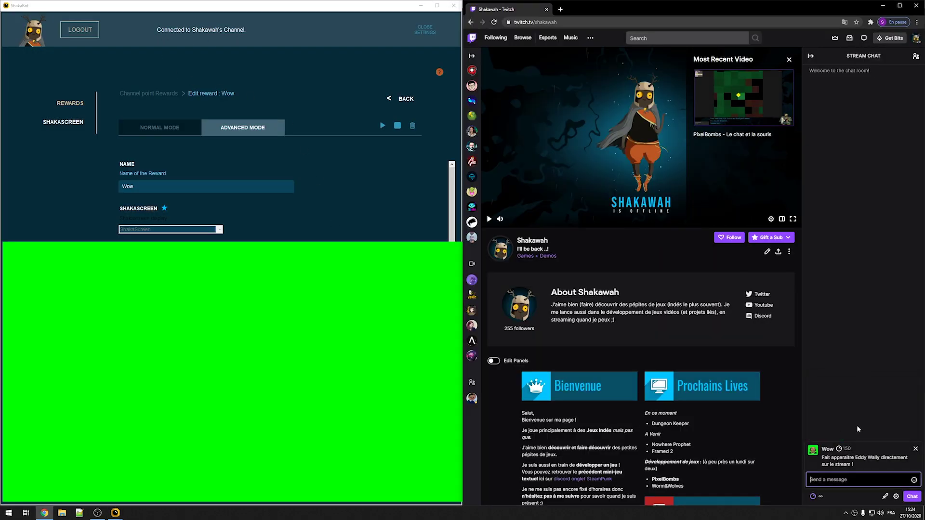
type("GO !")
key("Return")
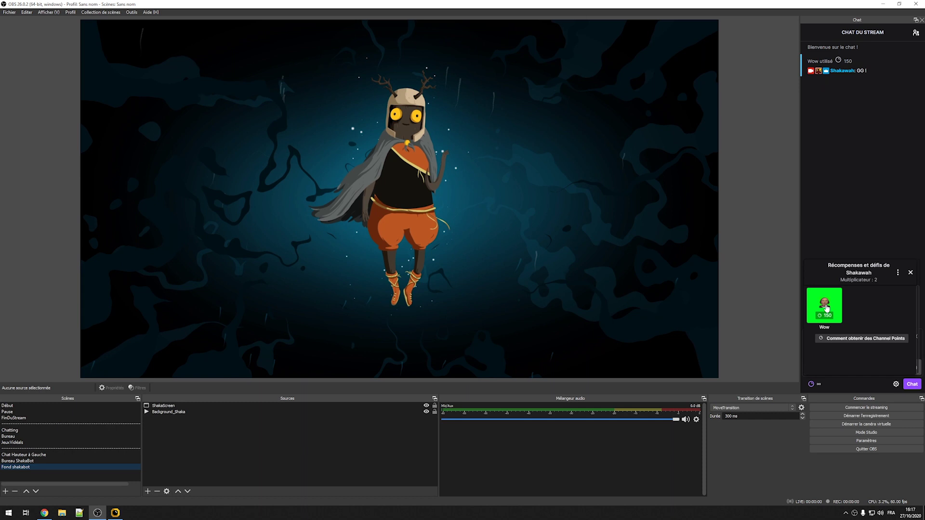
Redeem Wow again from the OBS chat dock with the message 'Bravo'
left_click(825, 305)
type("Bravo !")
key("Return")
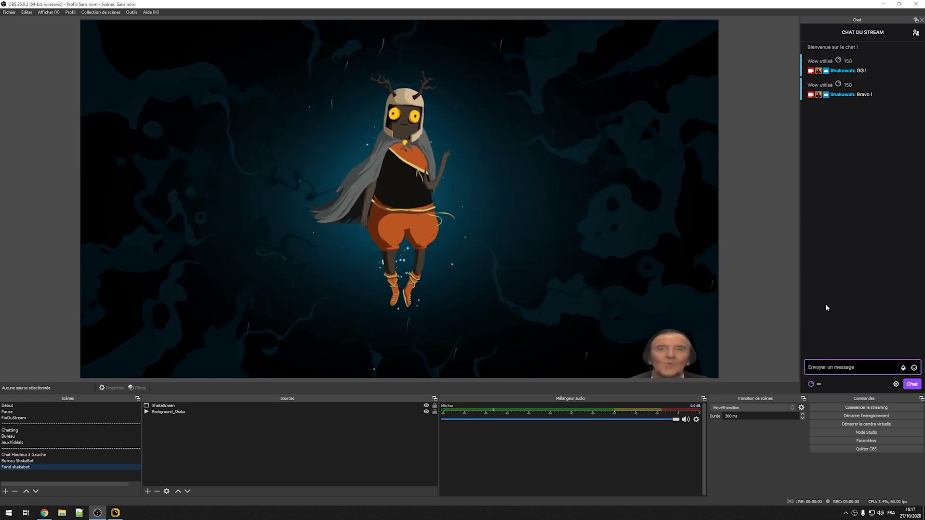